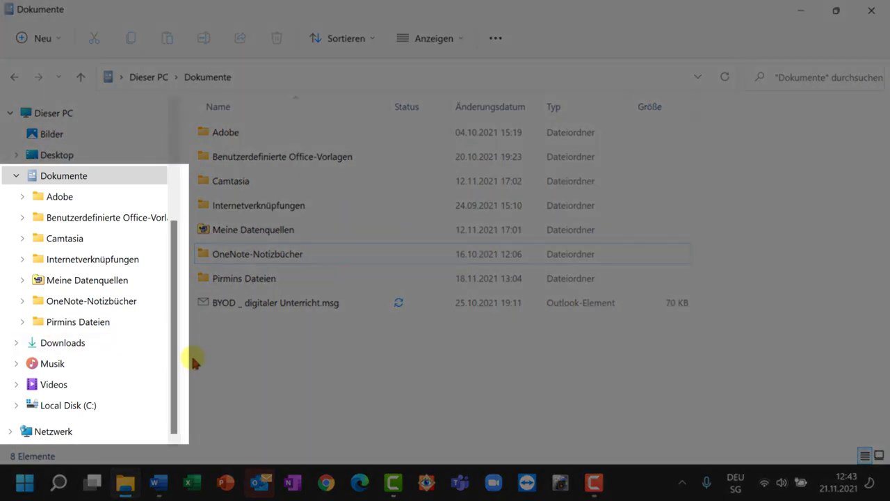
- Move the personal files folder from Dokumente into Bilder, and undo the move
left_click(174, 346)
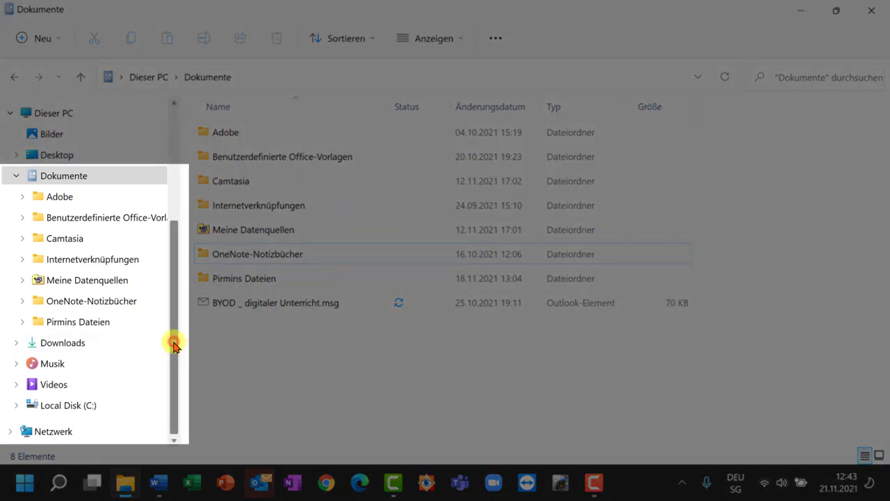
left_click_drag(174, 346, 166, 372)
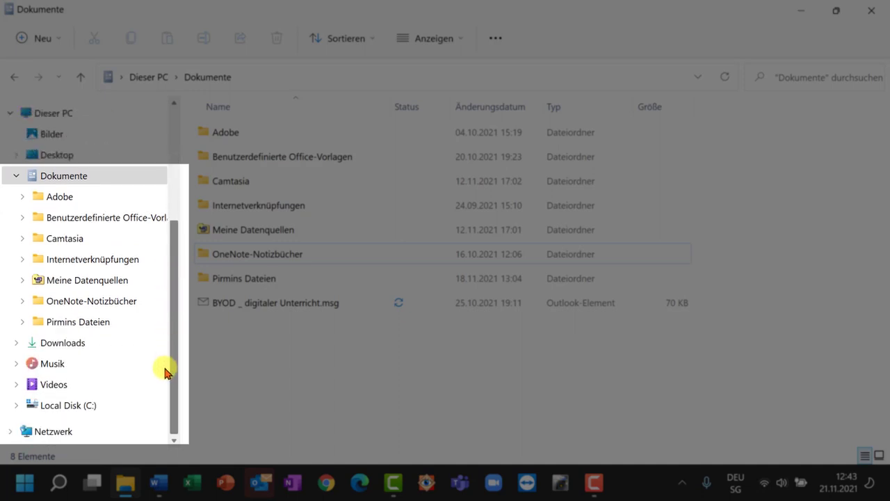
left_click(159, 326)
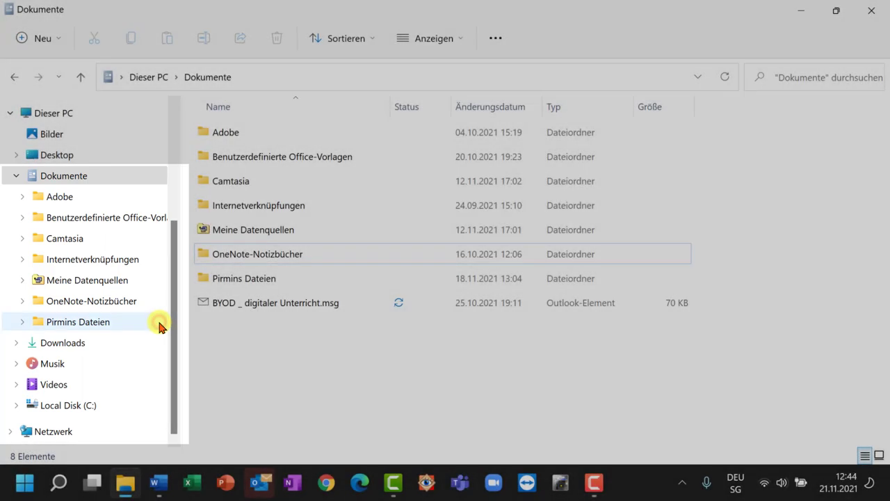
left_click_drag(159, 327, 160, 140)
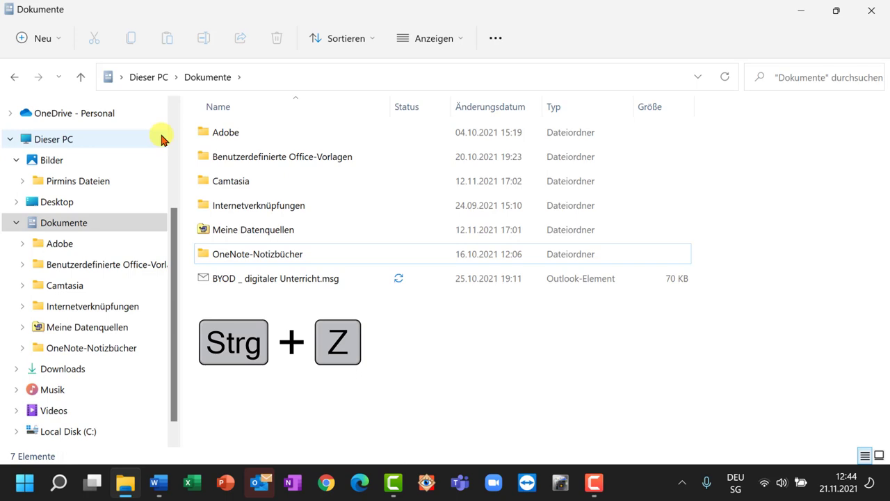
key("ctrl+z")
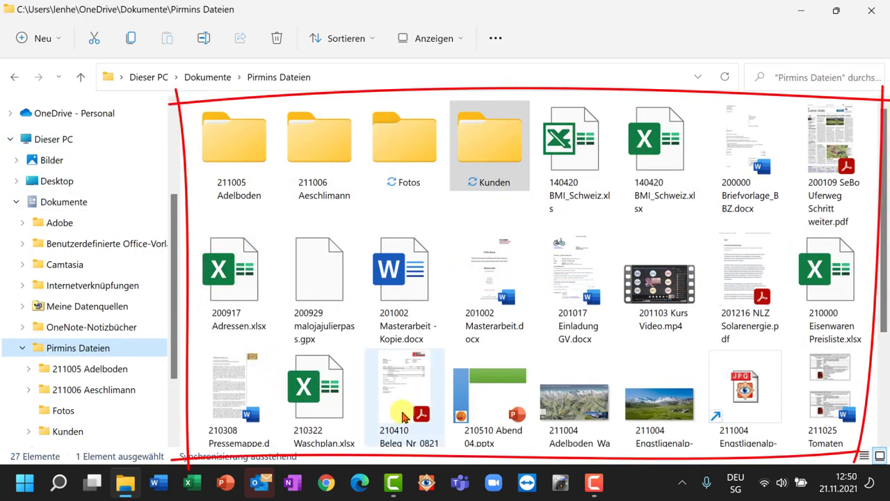
- Move 211004 Adelboden_Wanderkarte.jpg directly into the 211005 Adelboden folder
mouse_move(577, 409)
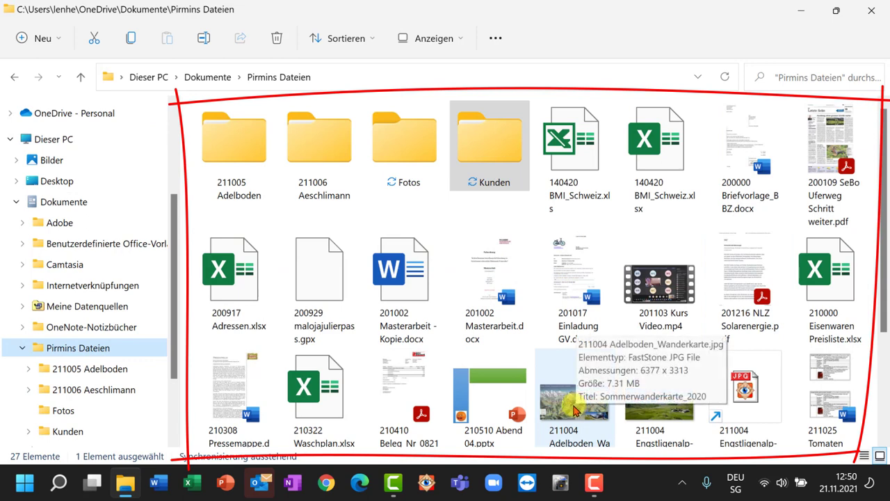
left_click(567, 411)
mouse_move(567, 411)
left_mouse_down()
mouse_move(561, 368)
mouse_move(393, 274)
mouse_move(240, 154)
mouse_move(237, 161)
left_mouse_up()
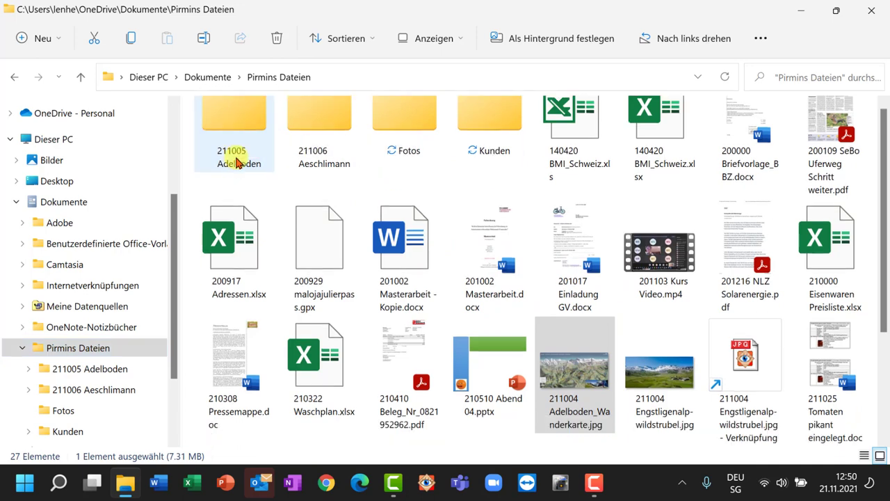
scroll(567, 395, "up", 1)
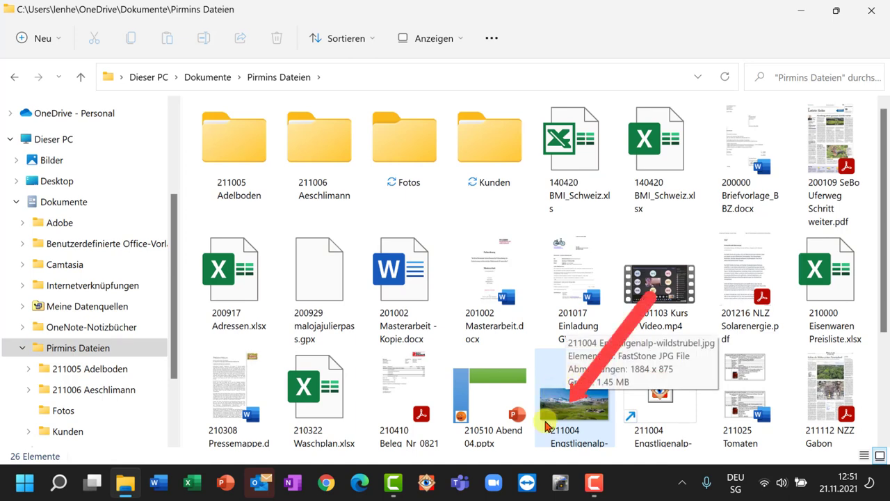
- Cut 211004 Engstligenalp-wildstrubel.jpg and paste it into the 211005 Adelboden folder
mouse_move(590, 408)
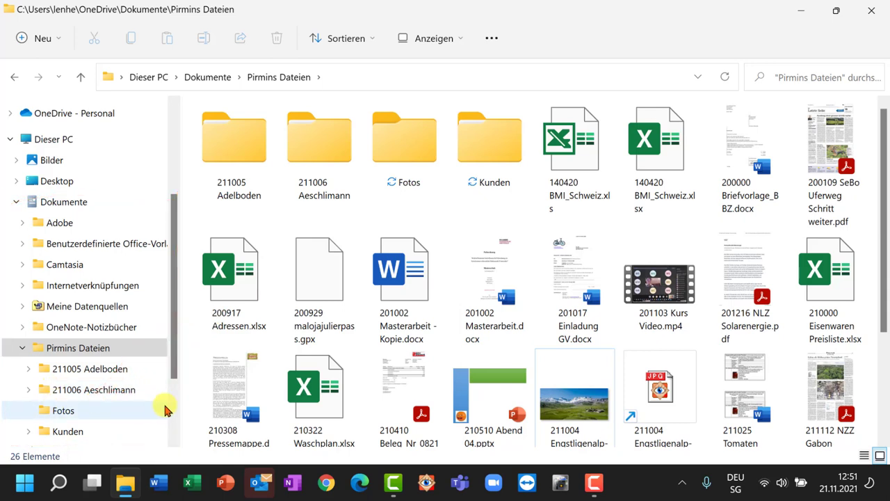
mouse_move(569, 372)
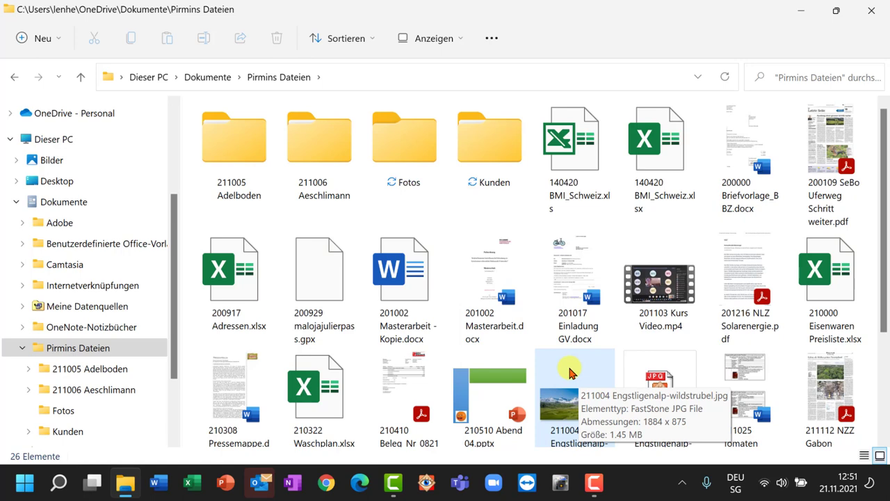
left_click(569, 372)
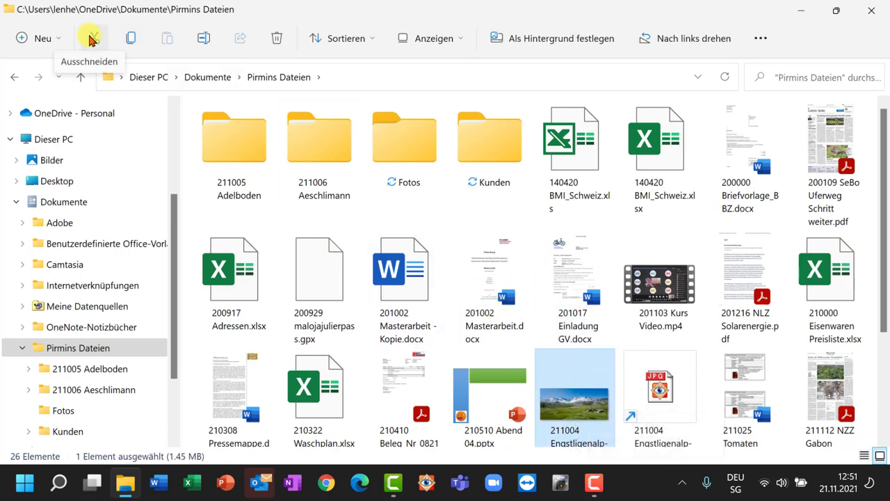
key("ctrl+x")
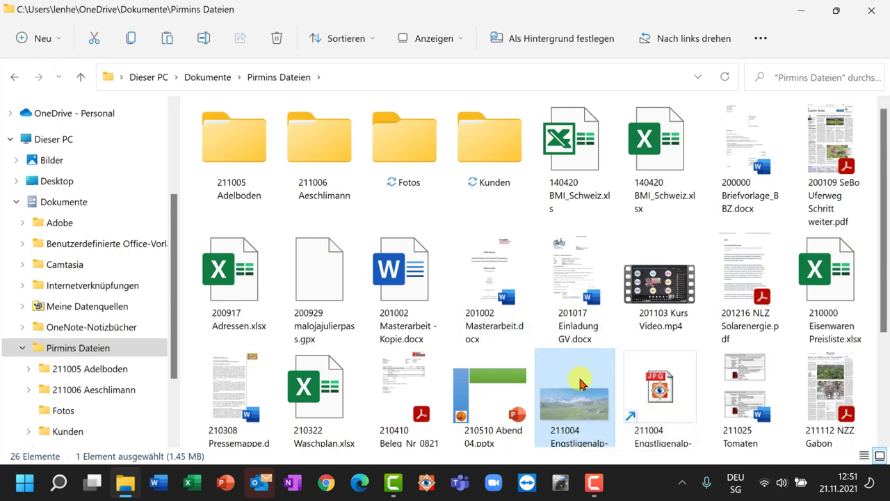
left_click(256, 148)
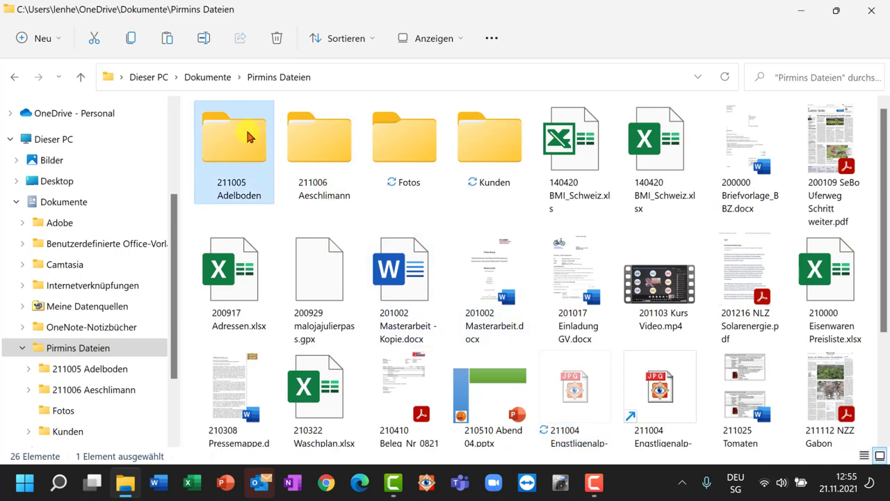
double_click(242, 133)
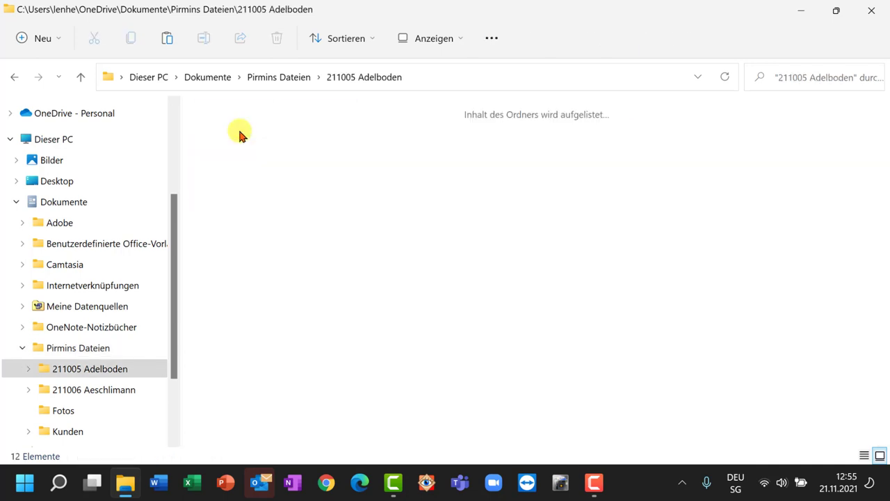
right_click(622, 308)
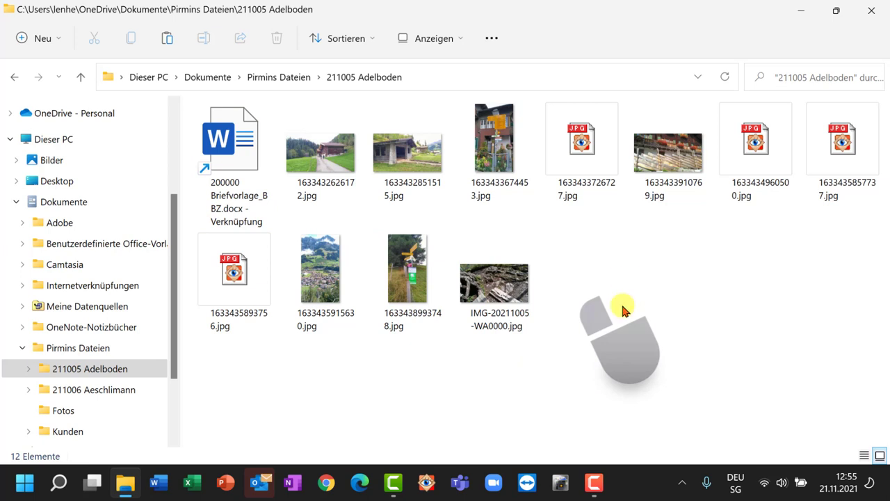
left_click(165, 38)
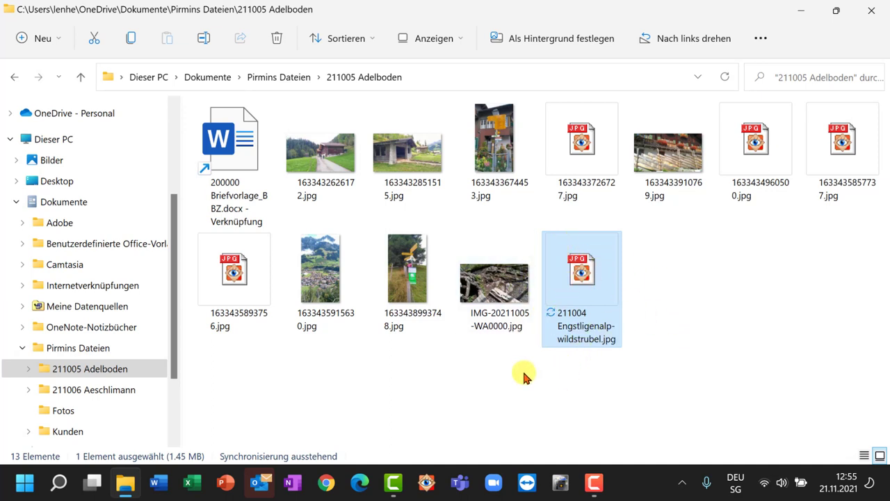
- Go up to the parent folder, reopen 211005 Adelboden, and return to the parent folder
left_click(79, 78)
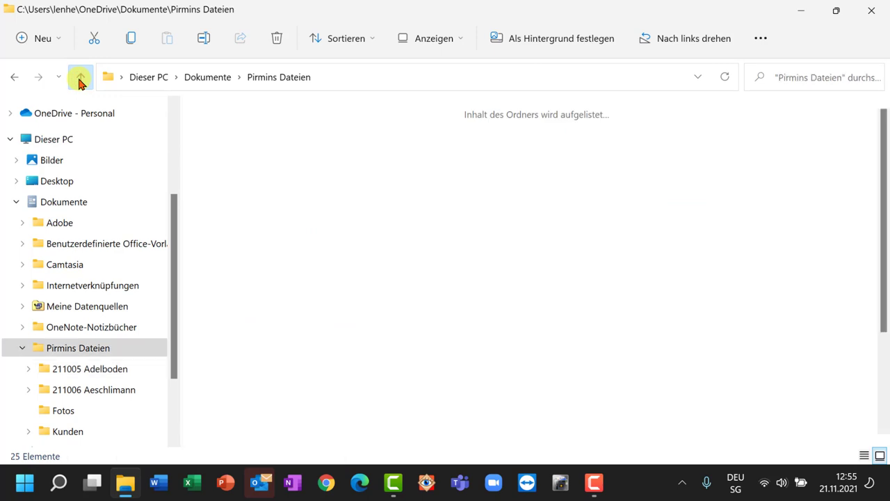
left_click(231, 151)
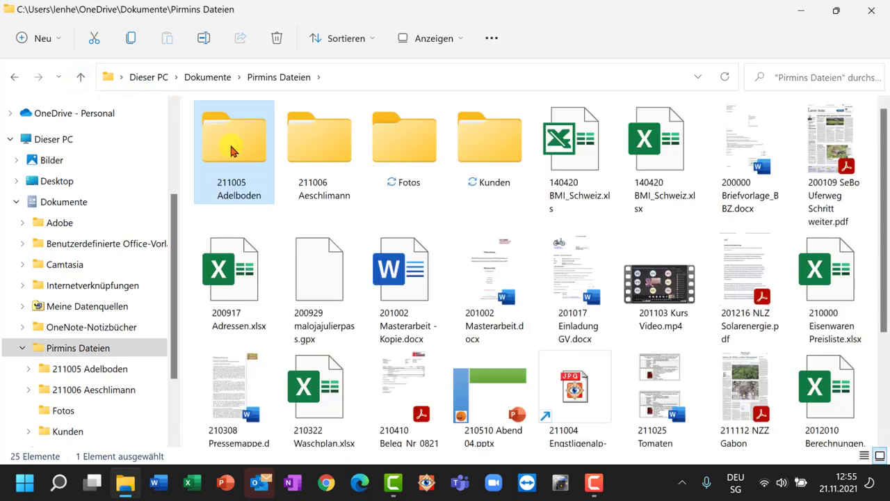
double_click(232, 151)
left_click(265, 78)
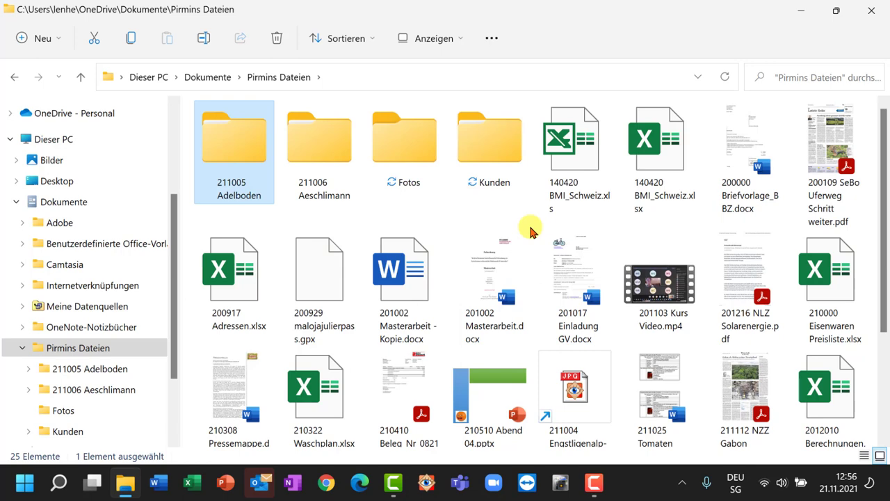
- Open a second window of the current folder and arrange the two folder windows side by side
key("ctrl+n")
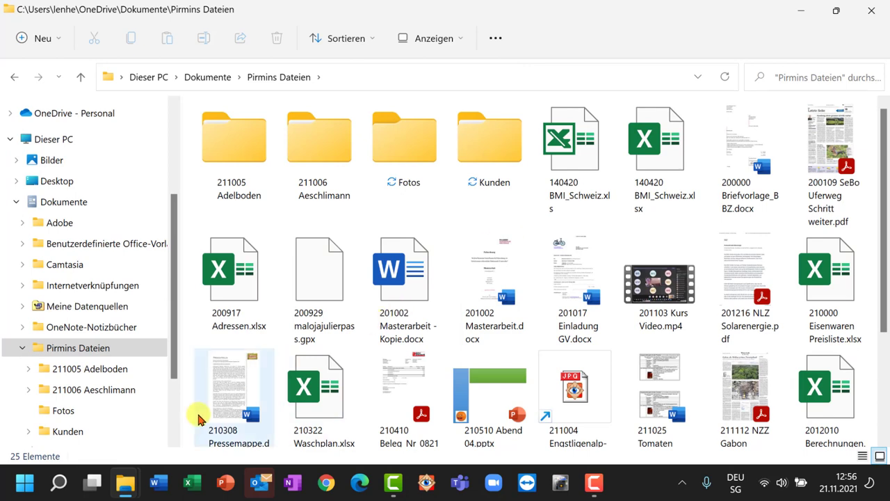
mouse_move(132, 487)
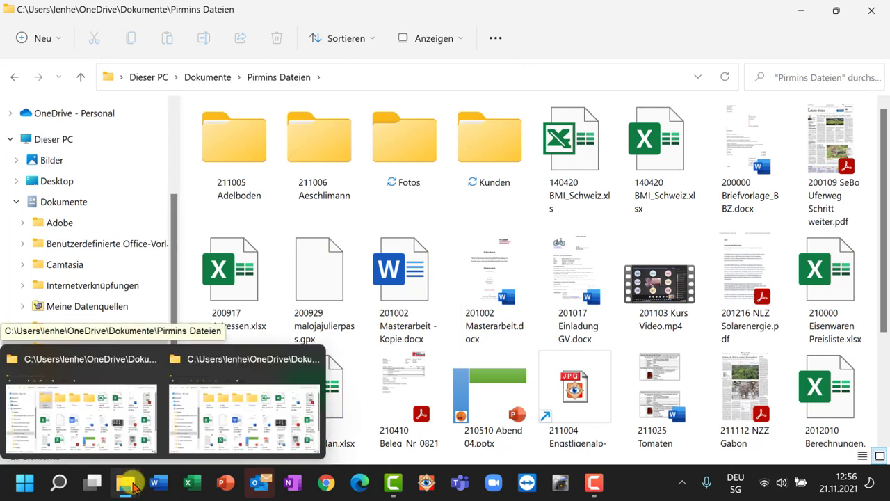
left_click(560, 12)
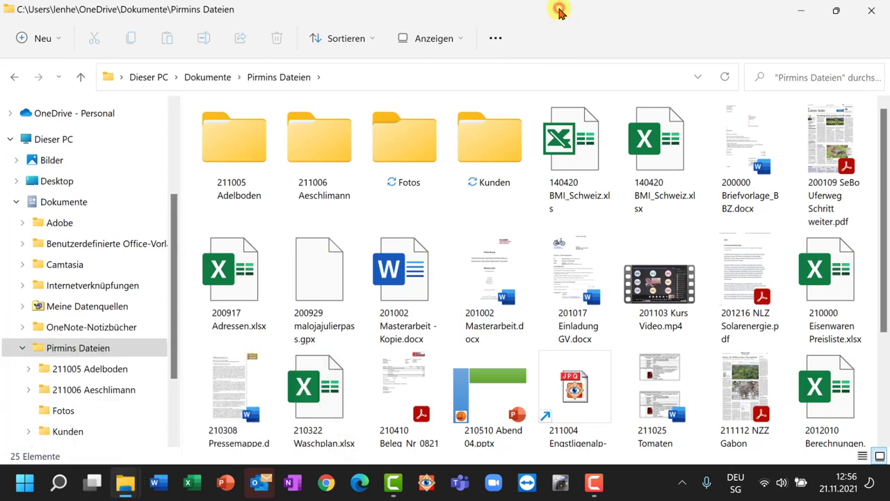
left_click_drag(560, 12, 2, 221)
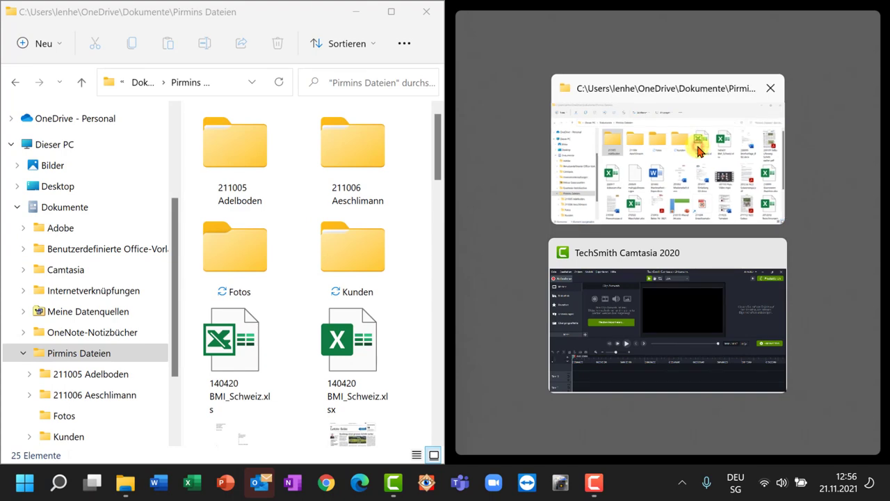
left_click(697, 146)
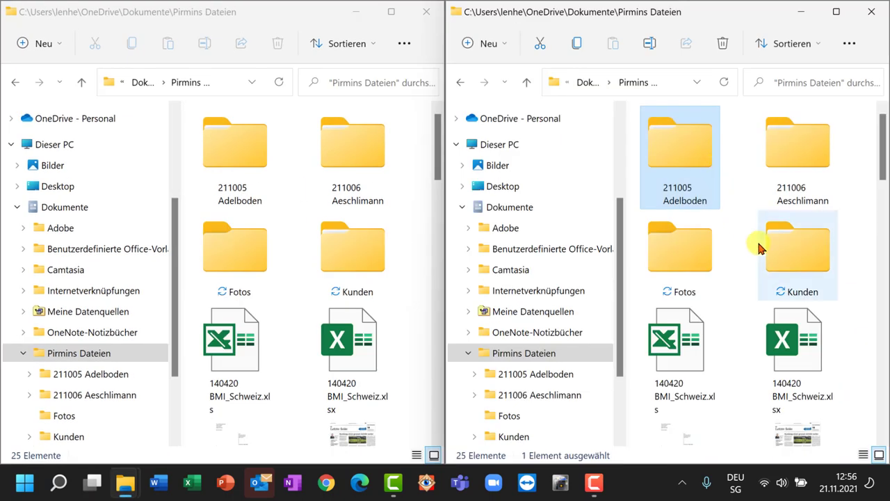
- Open Kunden in one of the two windows, then cut 140420 BMI_Schweiz.xlsx from the other and paste it into the FFS subfolder
mouse_move(760, 248)
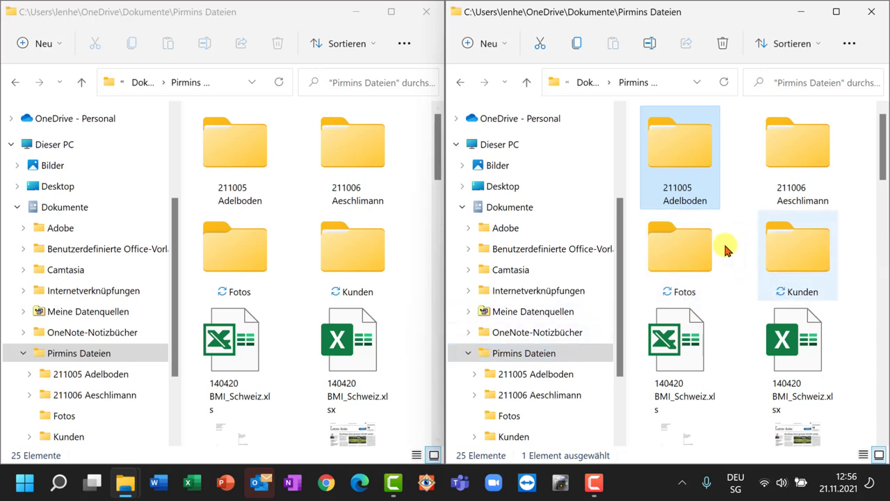
mouse_move(803, 256)
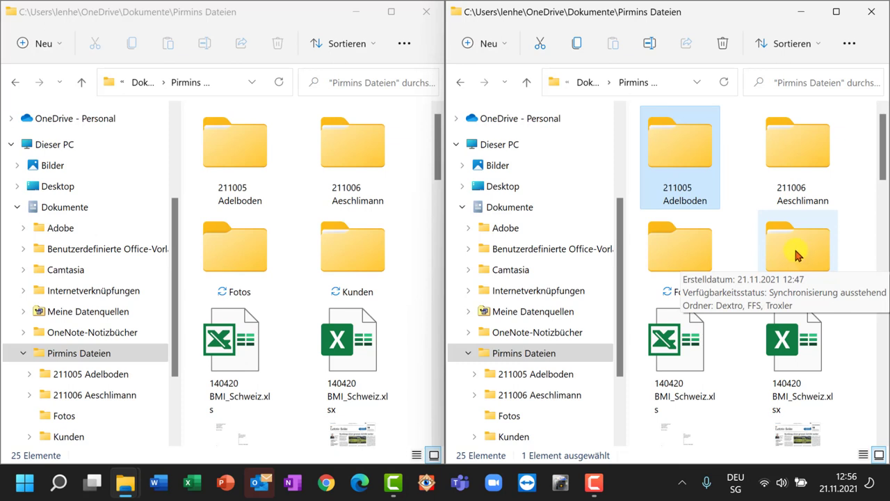
double_click(798, 255)
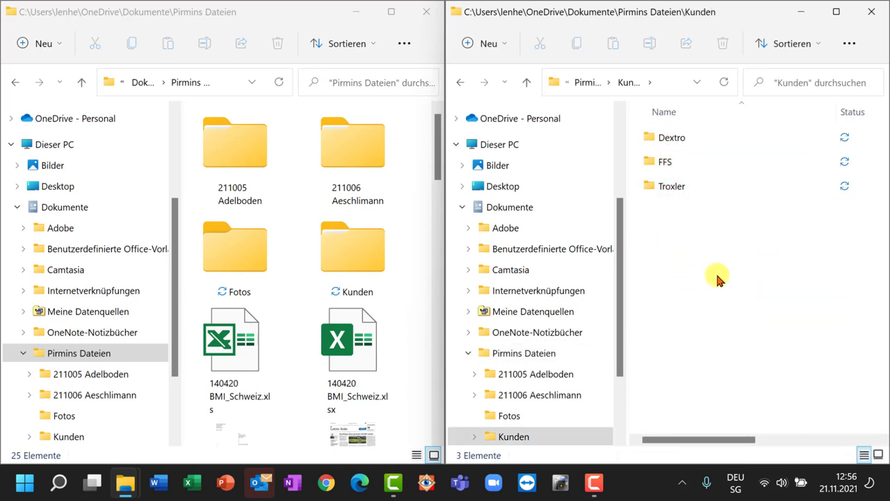
left_click(336, 322)
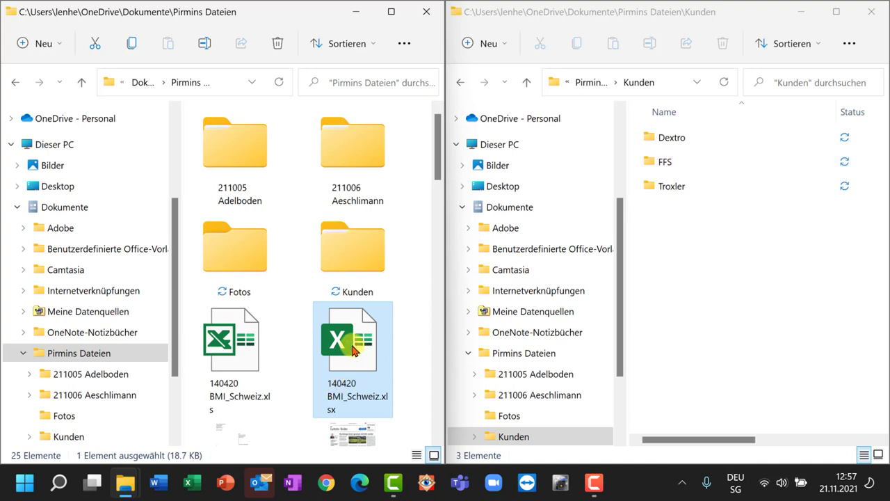
key("ctrl+x")
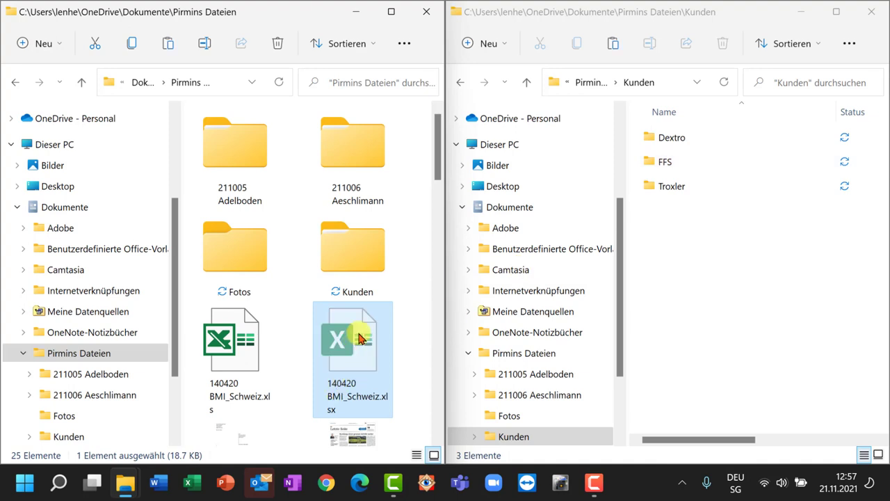
double_click(670, 162)
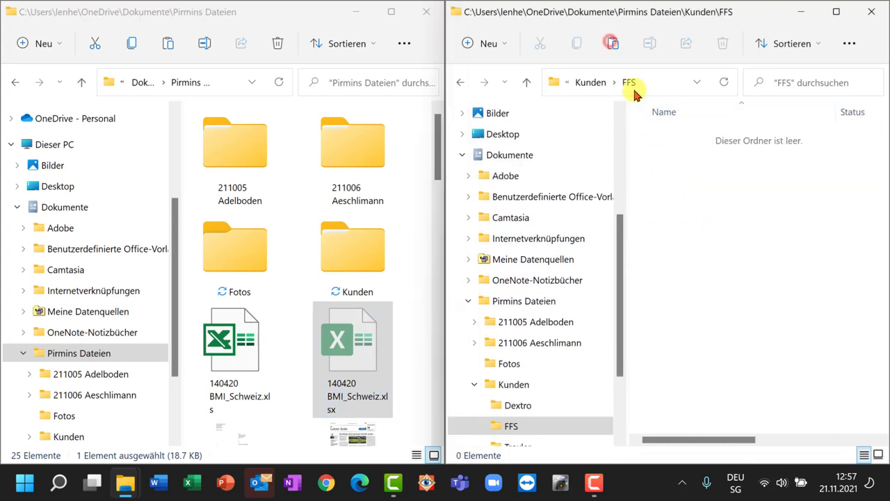
left_click(612, 45)
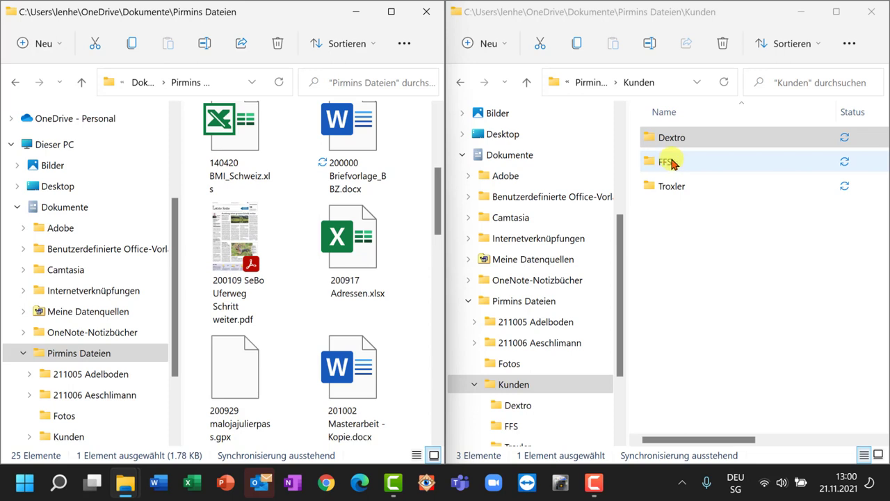
- Create a shortcut to 200109 SeBo Uferweg Schritt weiter.pdf in its current folder
left_click(242, 232)
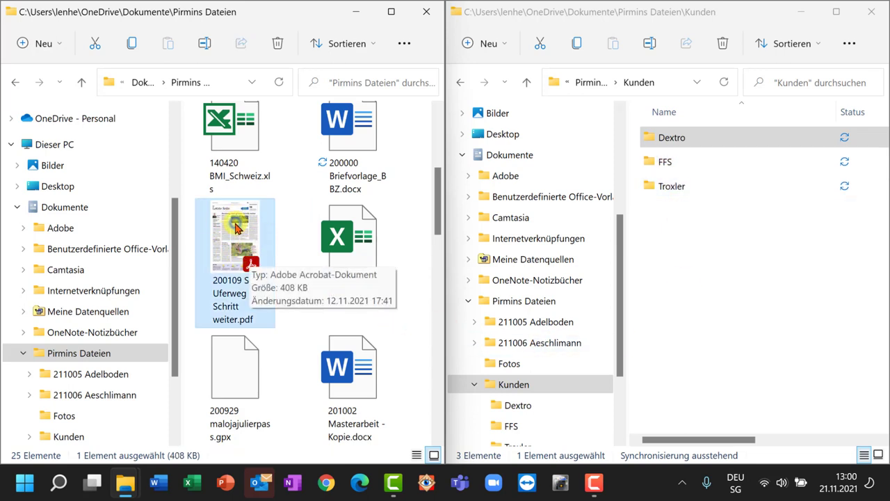
right_click(235, 228)
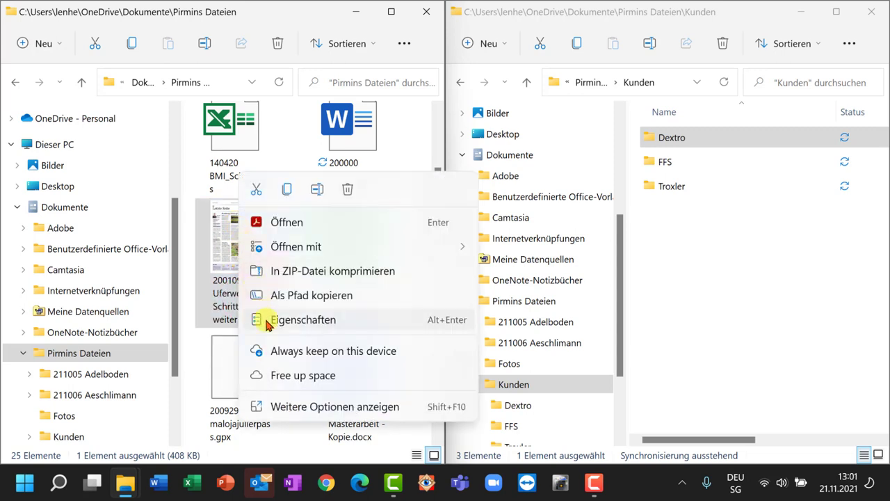
left_click(275, 407)
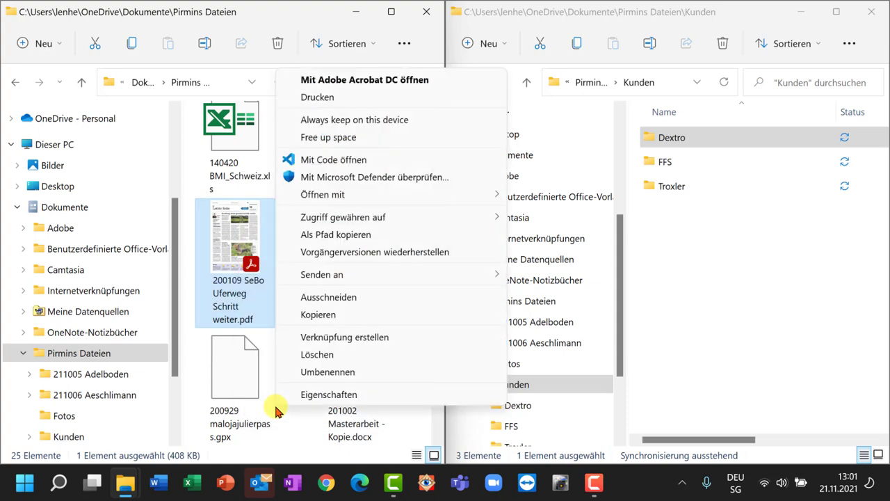
left_click(317, 342)
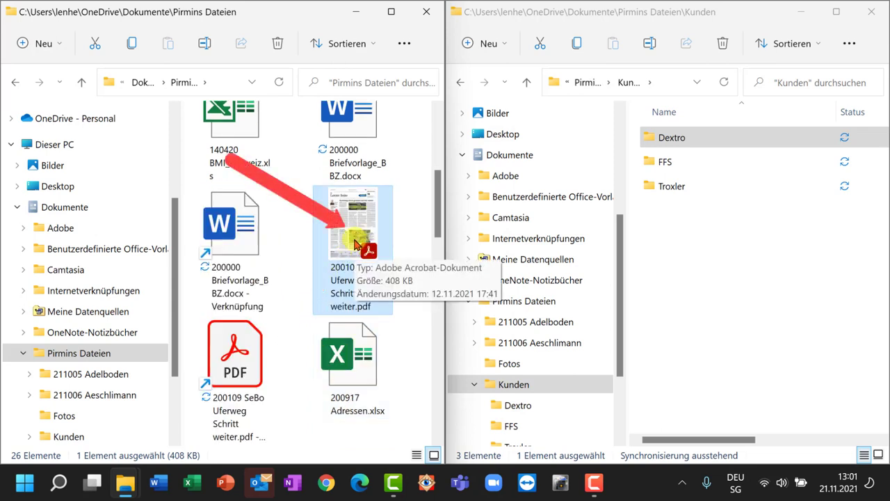
- Move 200109 SeBo Uferweg Schritt weiter.pdf from Pirmins Dateien into the opened Dextro subfolder and return to the Kunden folder
mouse_move(351, 221)
left_mouse_down()
mouse_move(522, 221)
mouse_move(689, 142)
left_mouse_up()
double_click(689, 142)
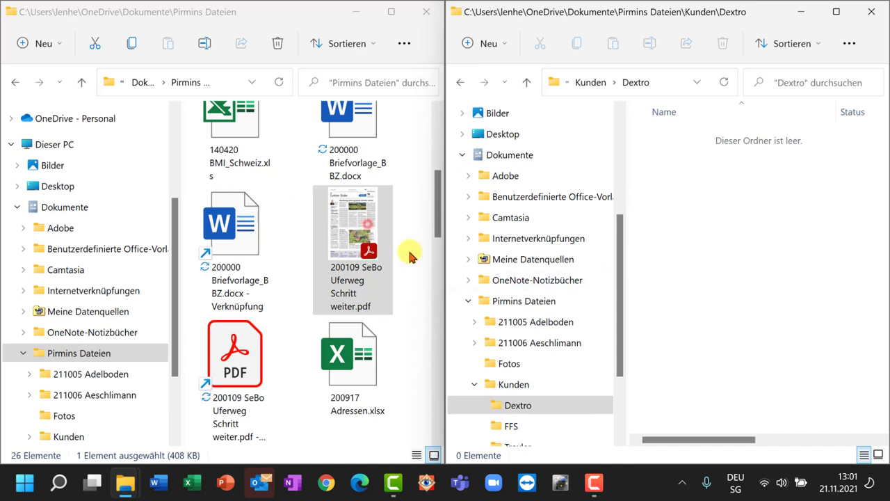
left_click_drag(367, 223, 712, 221)
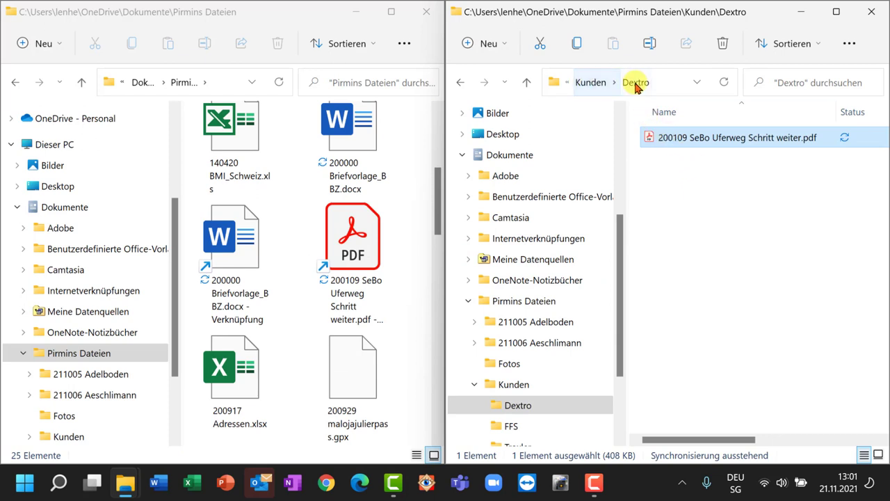
left_click(589, 85)
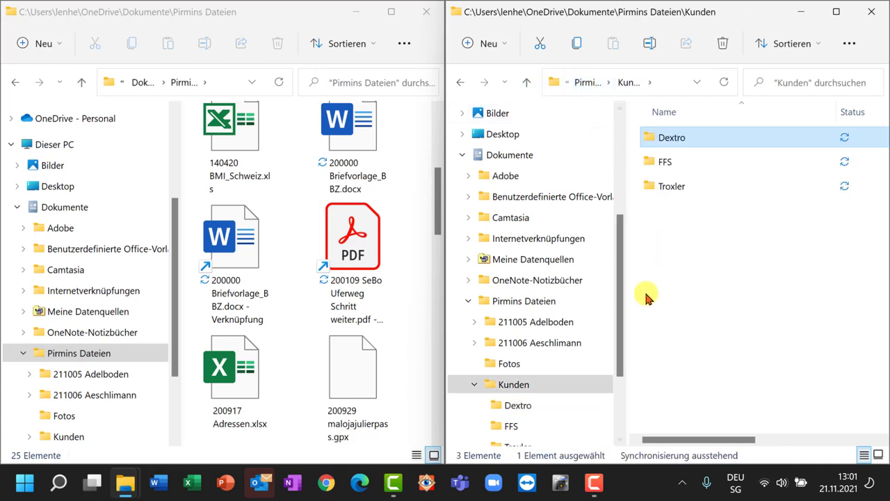
- Move the shortcut to 200109 SeBo Uferweg Schritt weiter.pdf into the FFS subfolder, checking that folder's contents before returning to Kunden
left_click(360, 256)
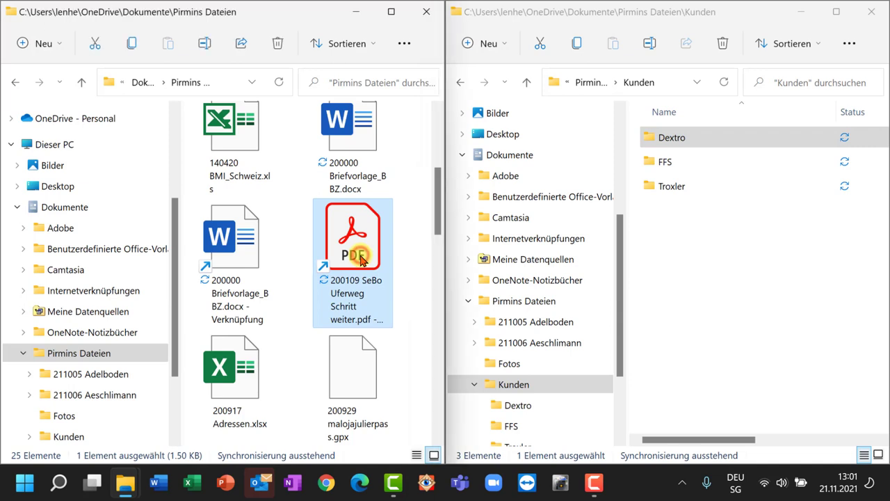
left_click_drag(360, 256, 697, 170)
double_click(695, 165)
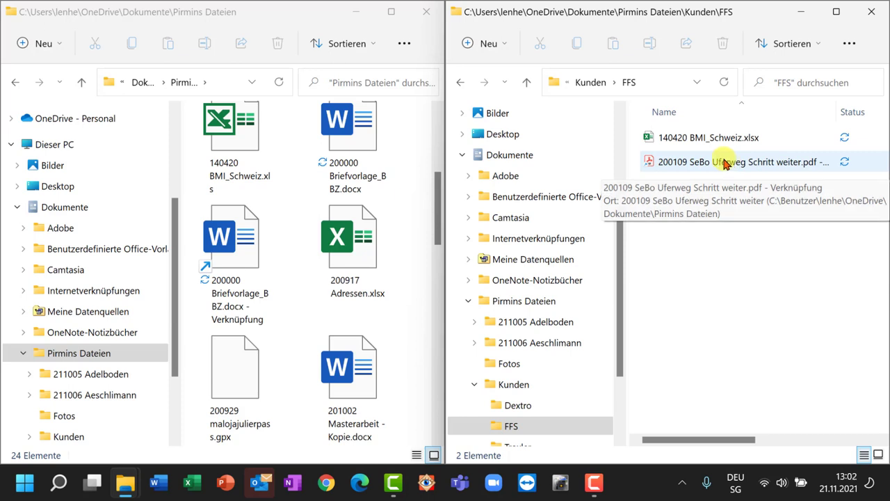
left_click(590, 82)
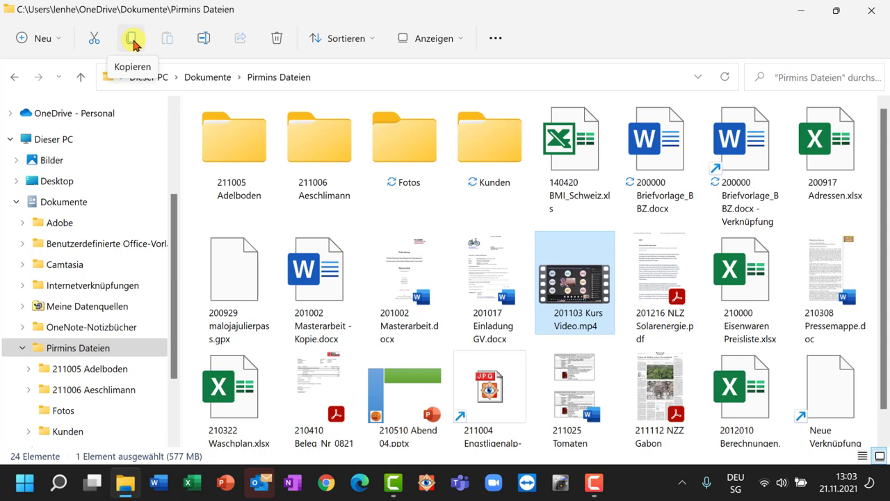
- Duplicate 201103 Kurs Video.mp4 within the Pirmins Dateien folder
left_click(584, 282)
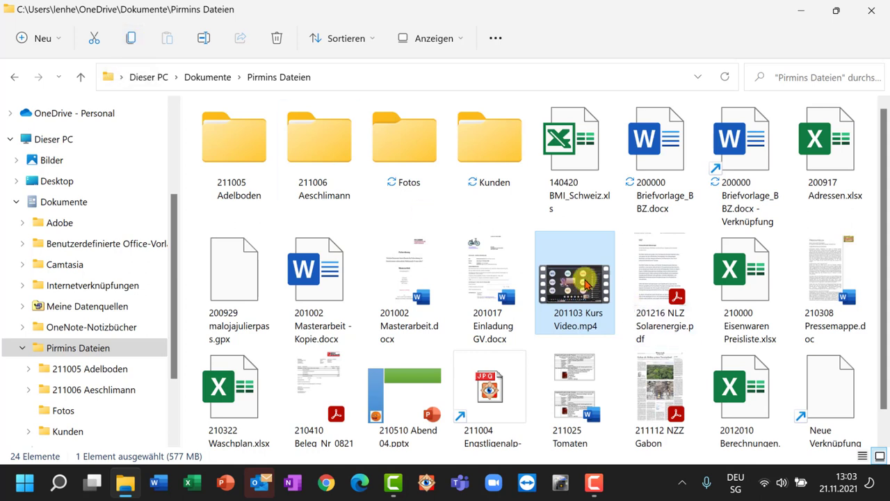
key("ctrl")
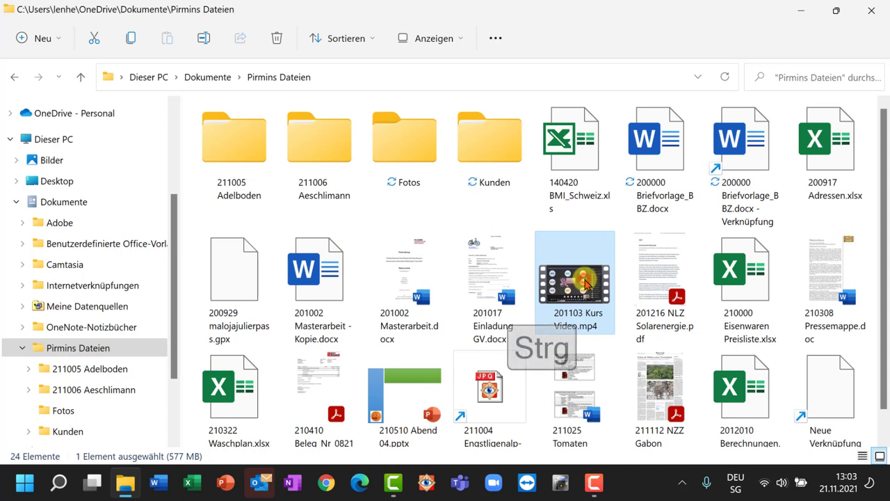
left_click_drag(585, 282, 581, 277)
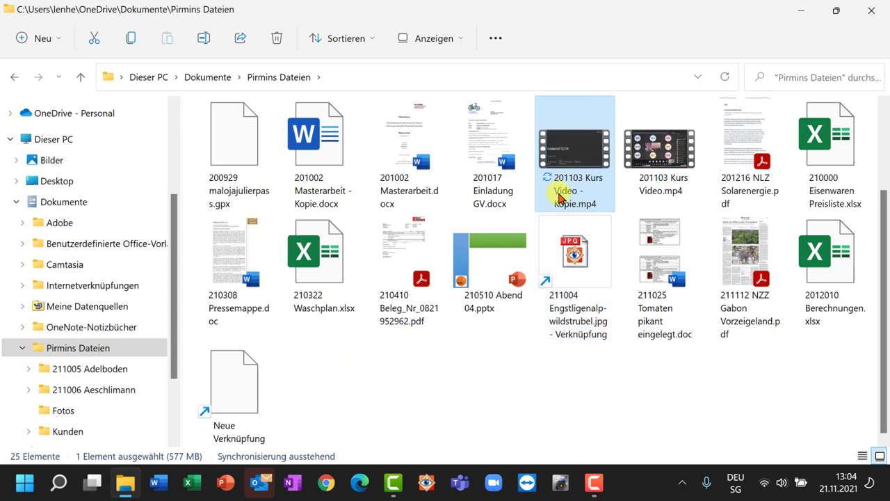
mouse_move(576, 160)
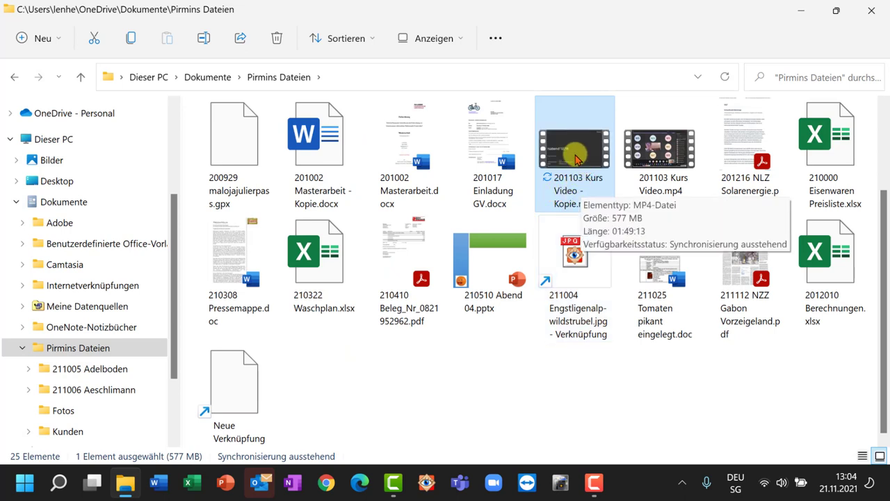